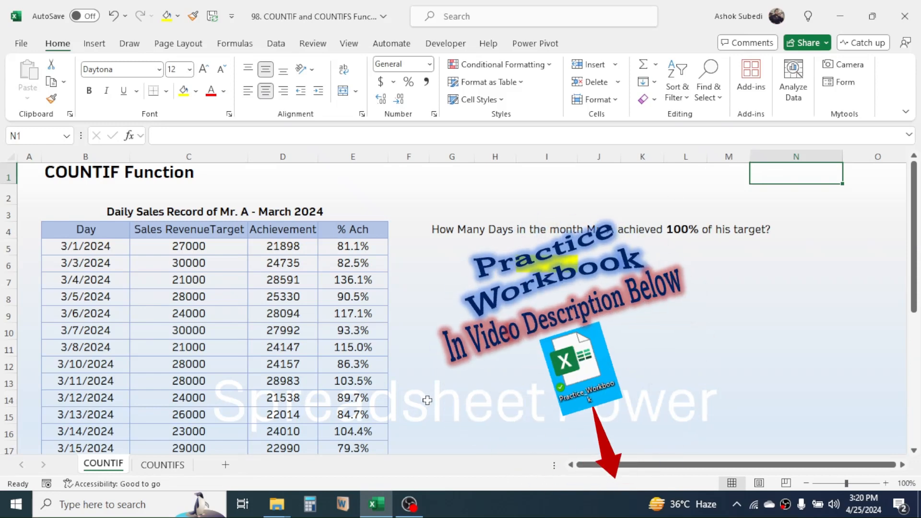
Look over the COUNTIFS sheet, then the COUNTIF sheet's sales record and its % Ach column
click(185, 466)
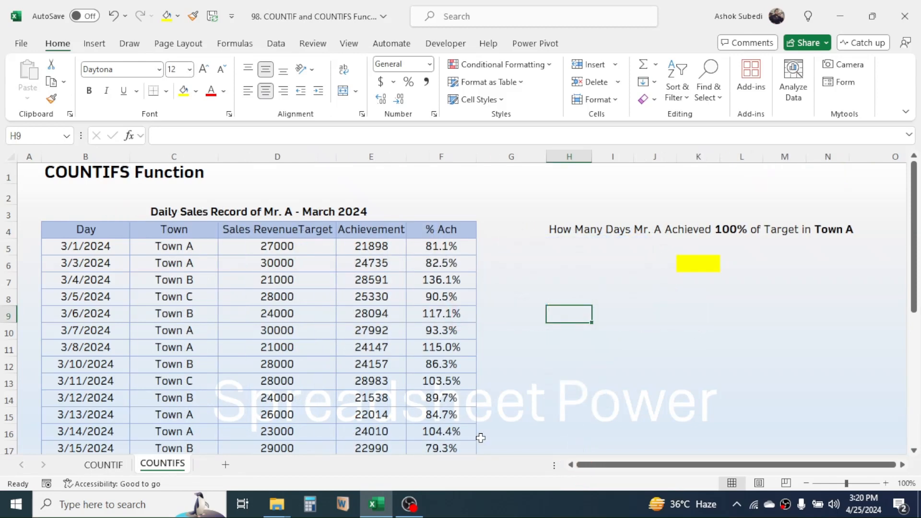
click(103, 465)
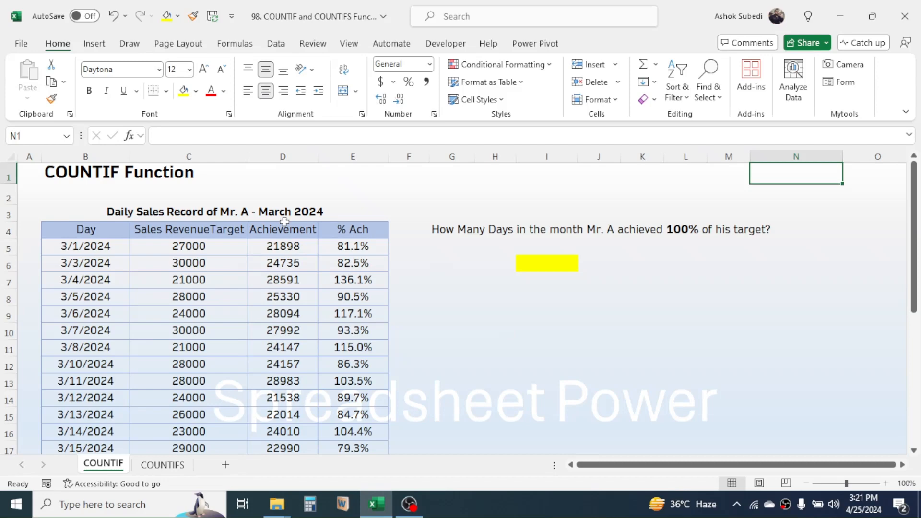
click(342, 156)
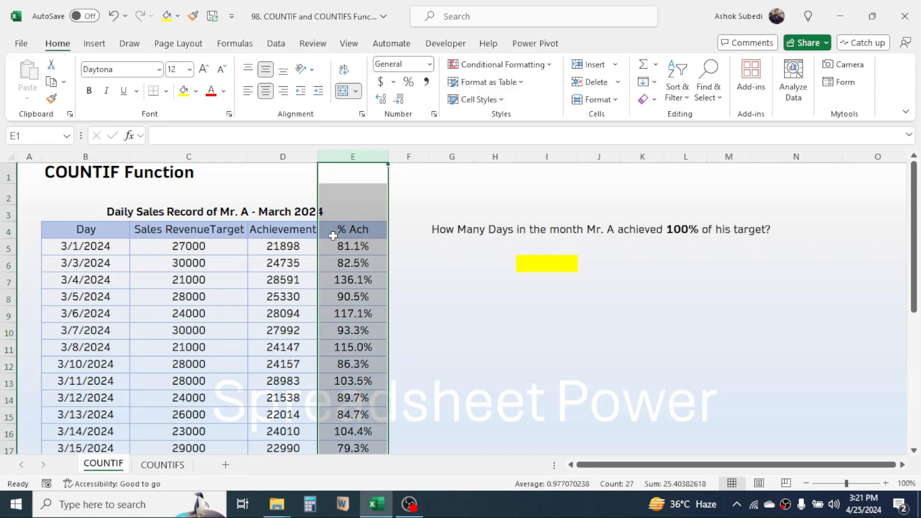
click(546, 331)
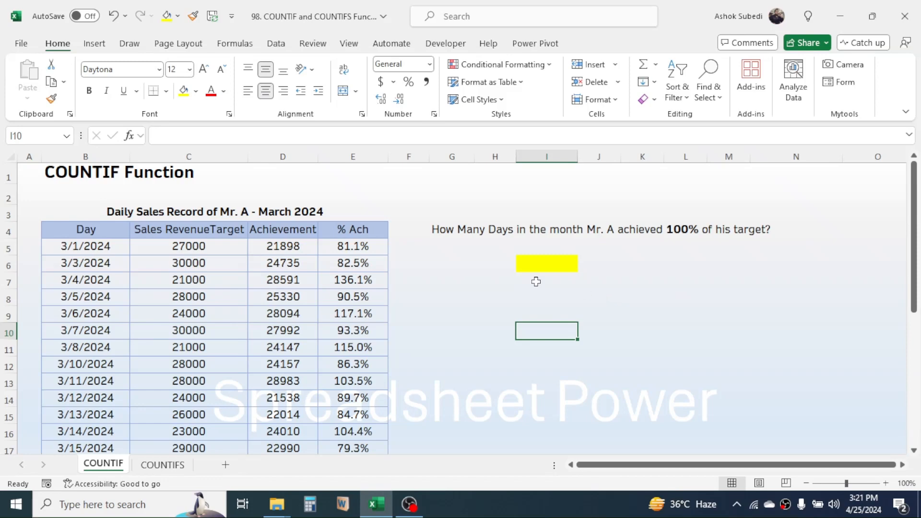
Examine the % Ach column of the COUNTIF sheet for days at or above 100% of target
click(368, 278)
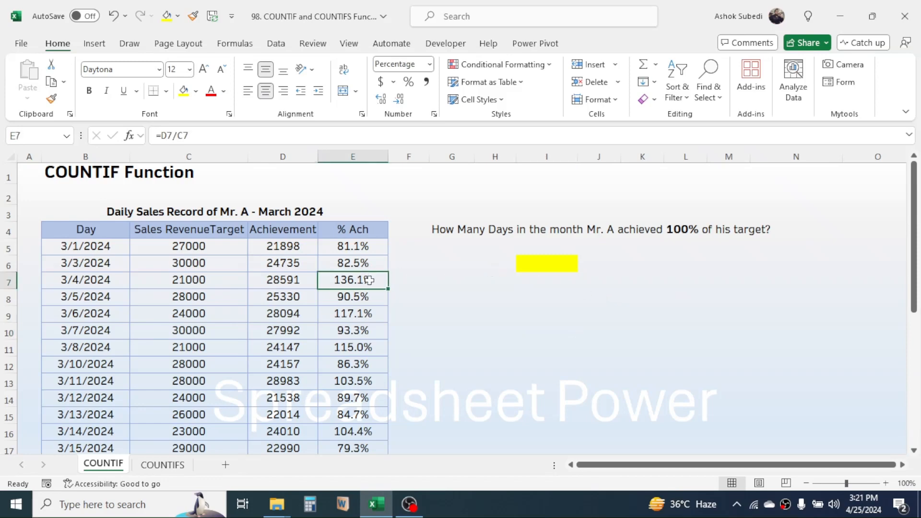
click(362, 347)
click(357, 317)
click(373, 382)
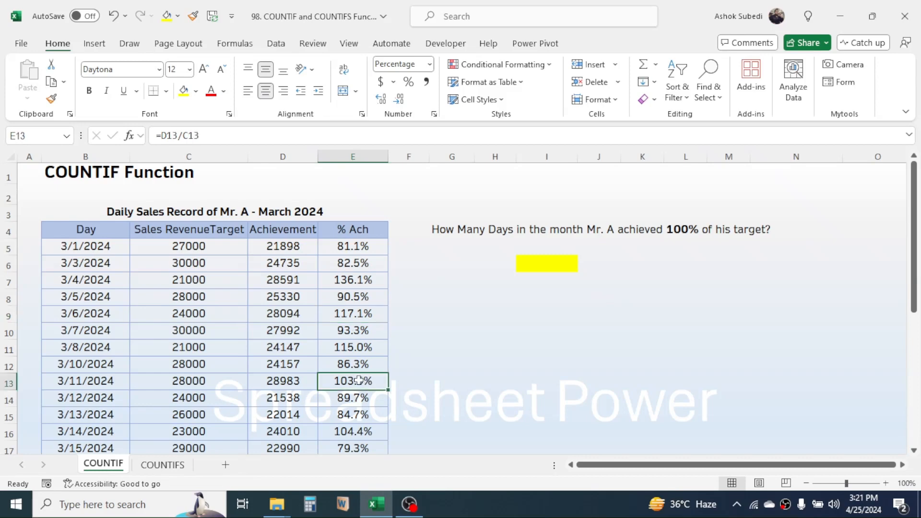
click(360, 434)
scroll(340, 381, down, 2)
scroll(340, 381, down, 2)
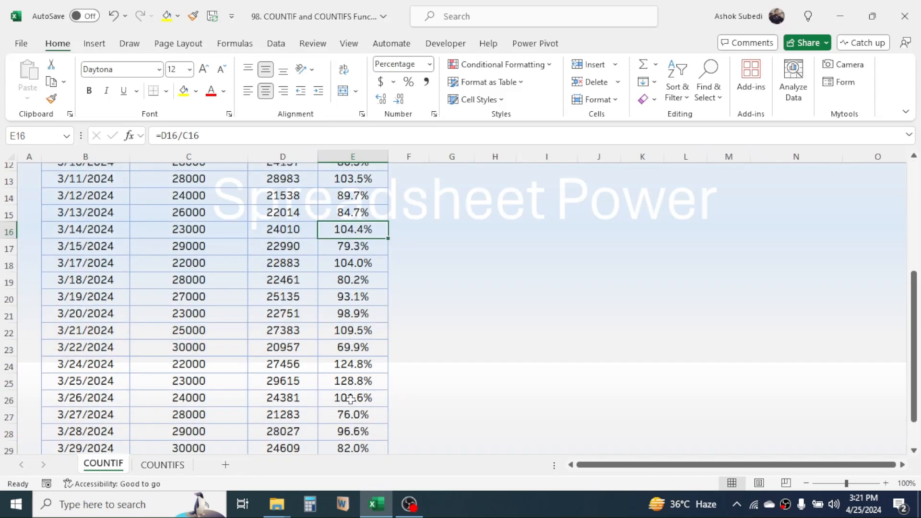
click(345, 367)
click(361, 386)
click(360, 400)
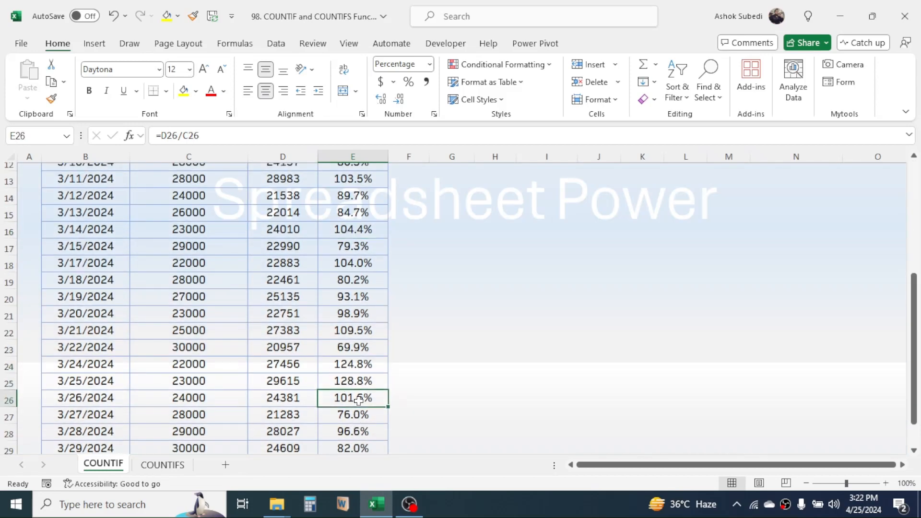
scroll(408, 338, up, 4)
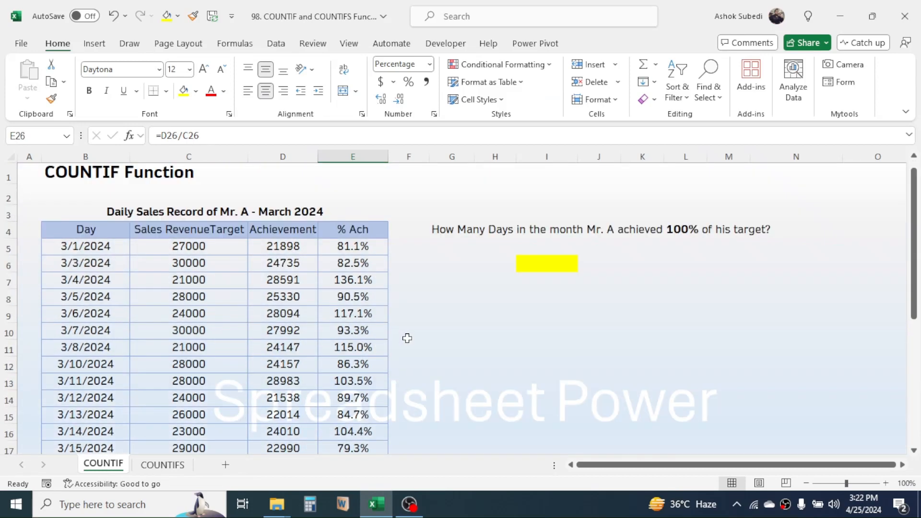
In the yellow cell I6, count the days at 100% or more with =COUNTIF(E5:E30,">=100%")
click(547, 264)
text(=)
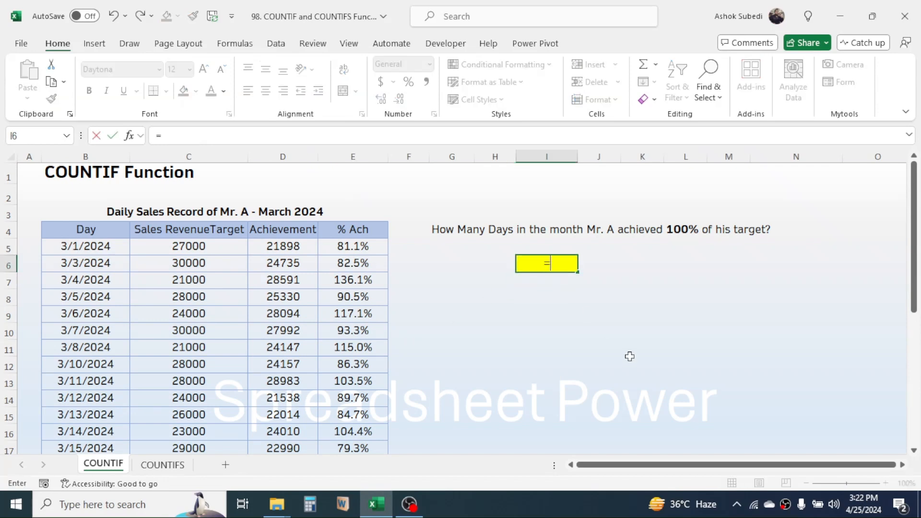
text(COUNTIF)
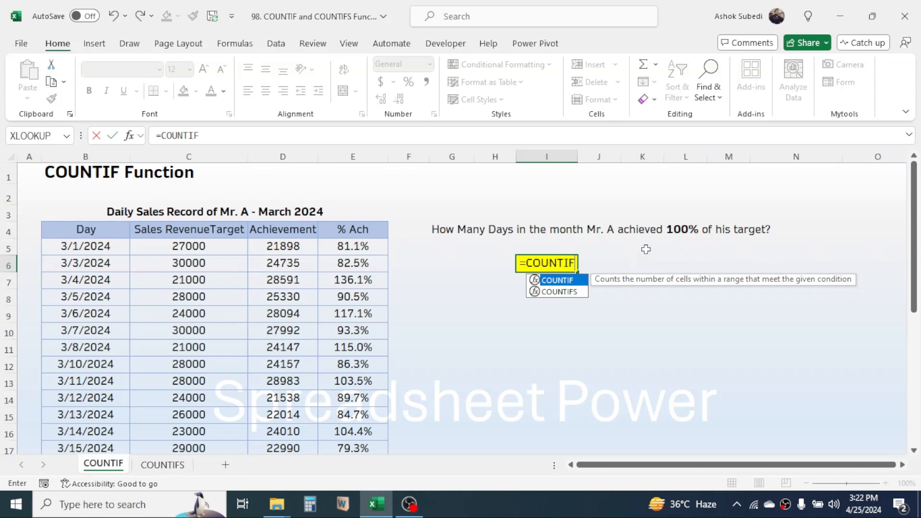
text(()
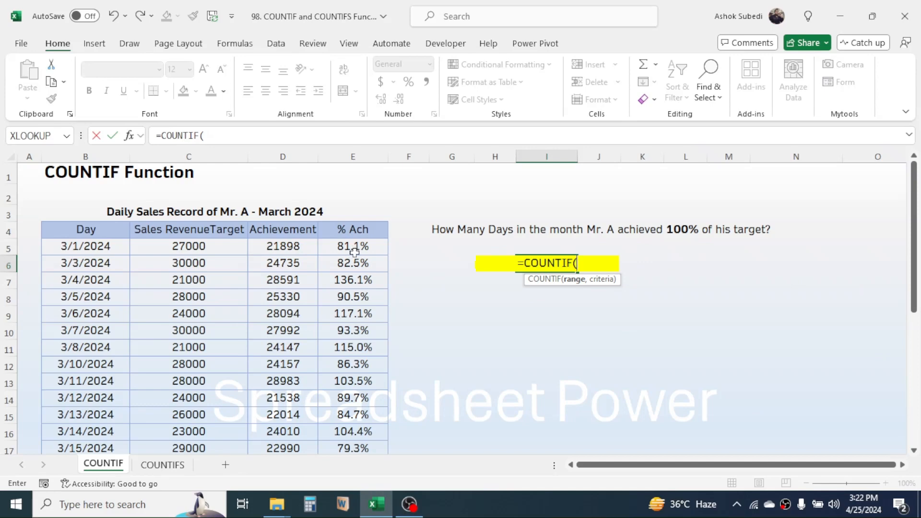
drag(364, 251, 364, 426)
text(,)
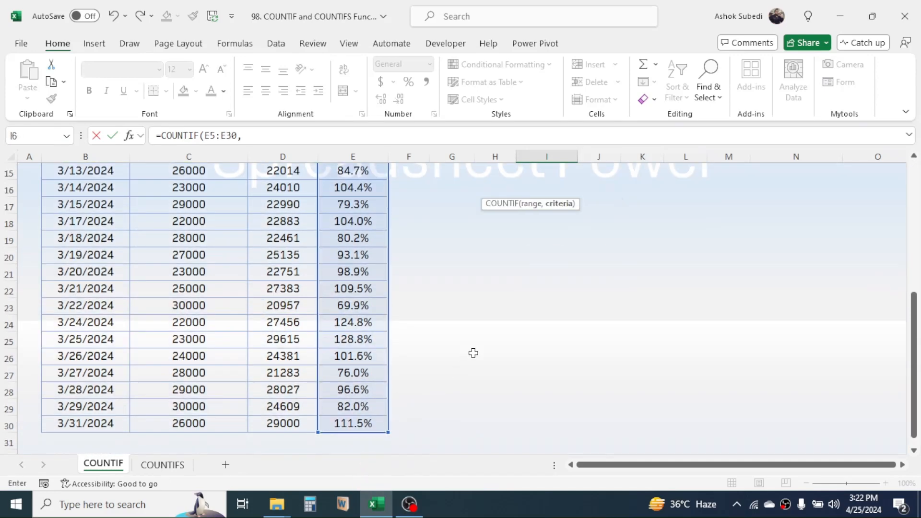
scroll(902, 357, up, 10)
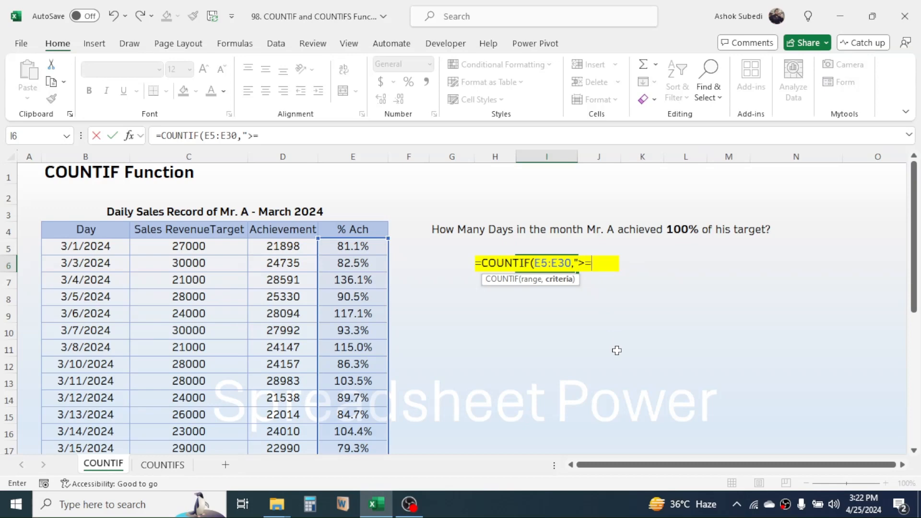
text(00%)
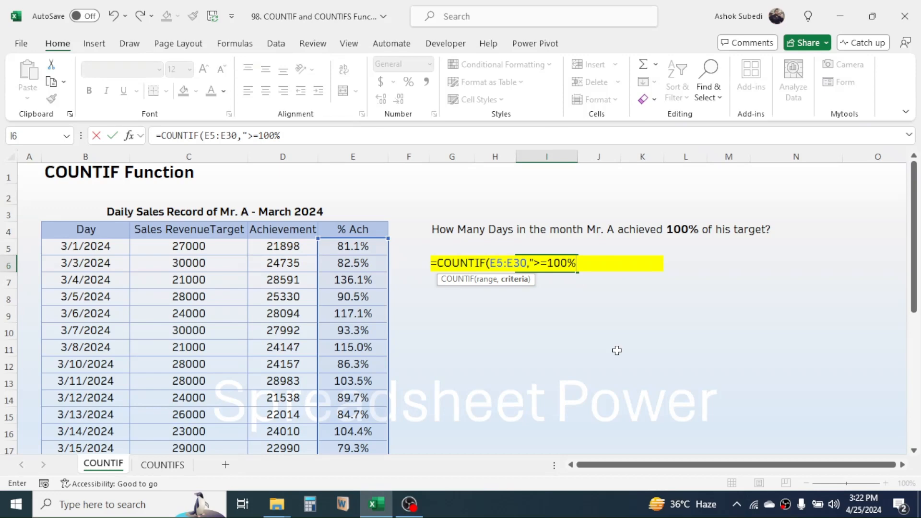
text("))
key(Return)
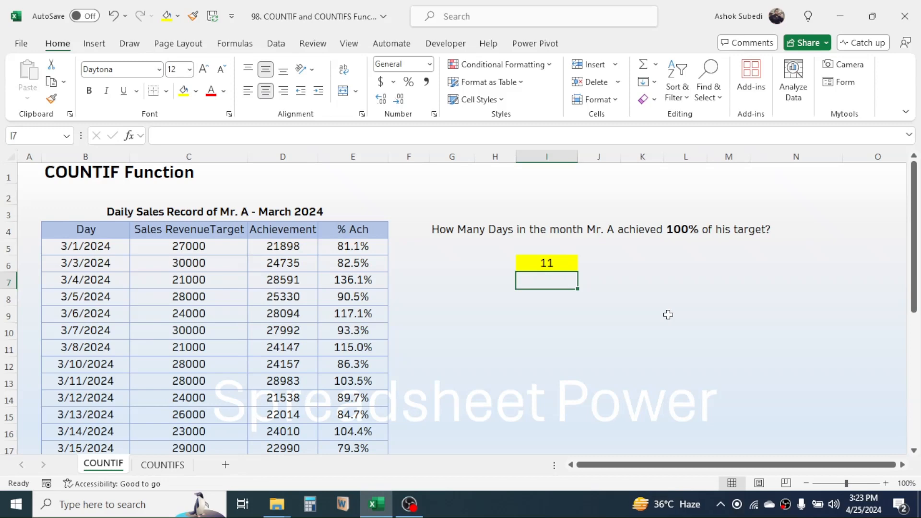
On the COUNTIFS sheet, begin a COUNTIFS formula in yellow cell K6 with range F5:F30 and criterion ">=100%"
click(162, 465)
click(110, 464)
click(163, 465)
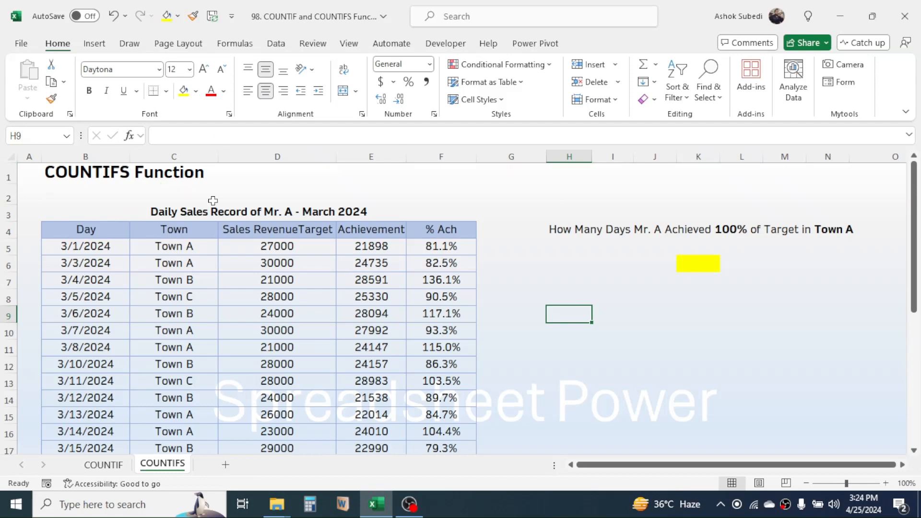
click(698, 263)
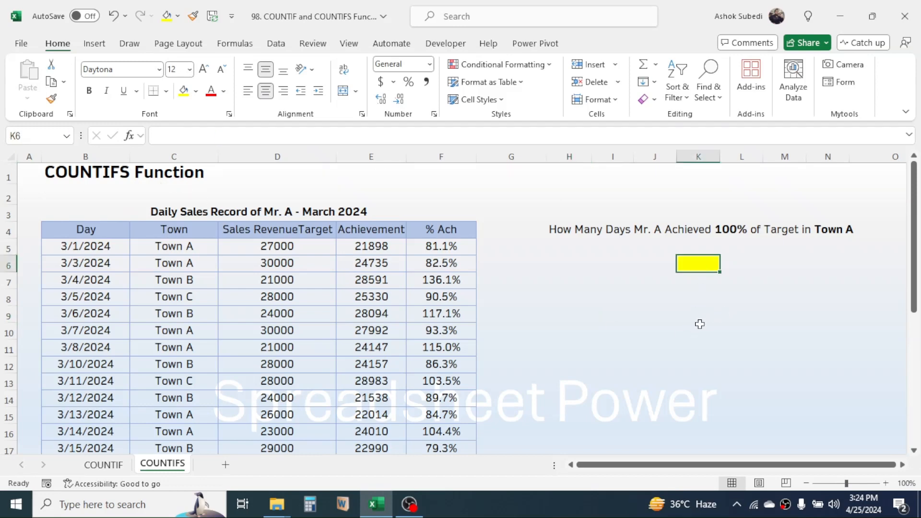
text(=)
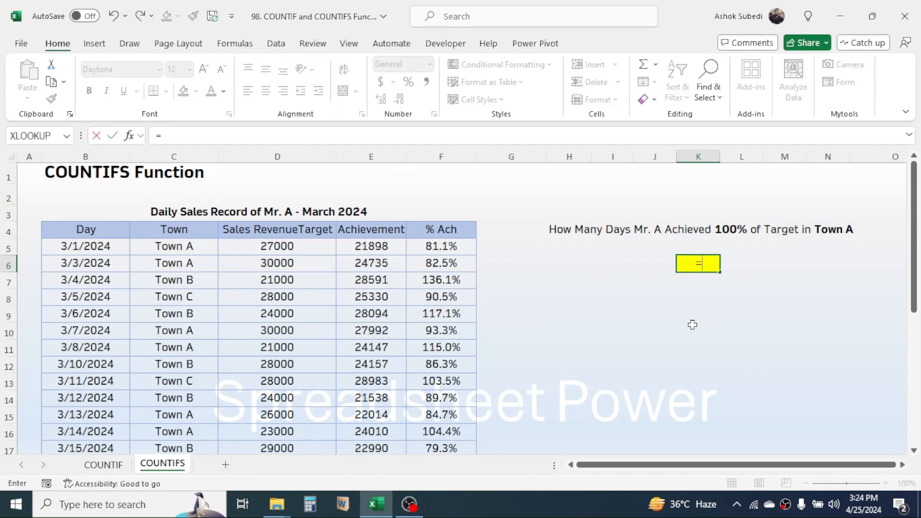
text(COUNTIF)
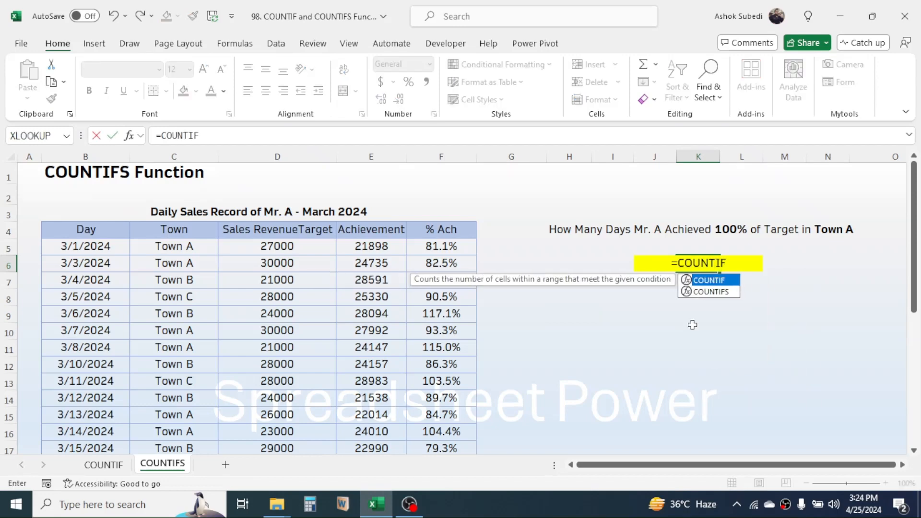
text(S()
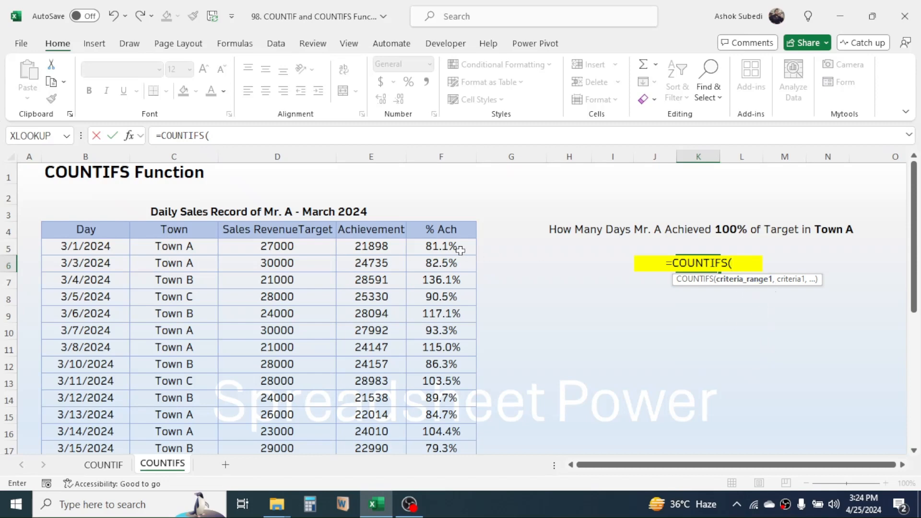
drag(448, 250, 444, 432)
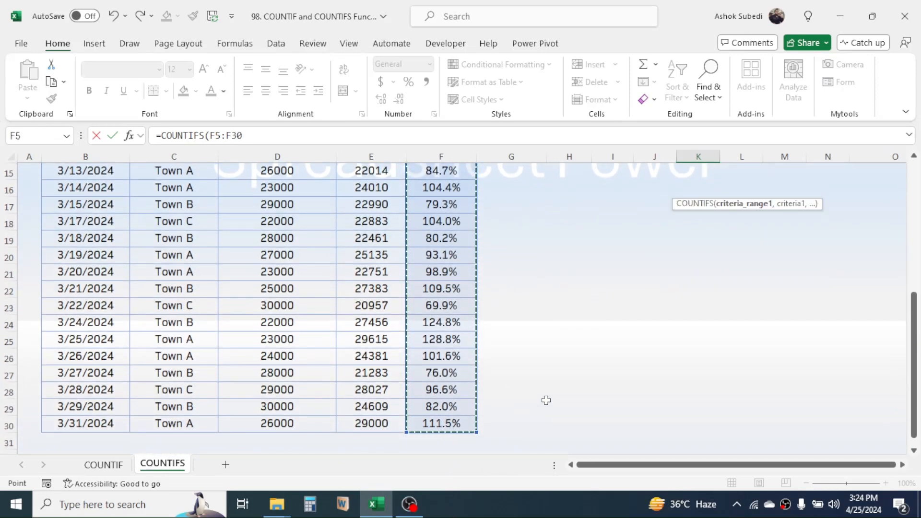
text(,)
scroll(915, 357, up, 5)
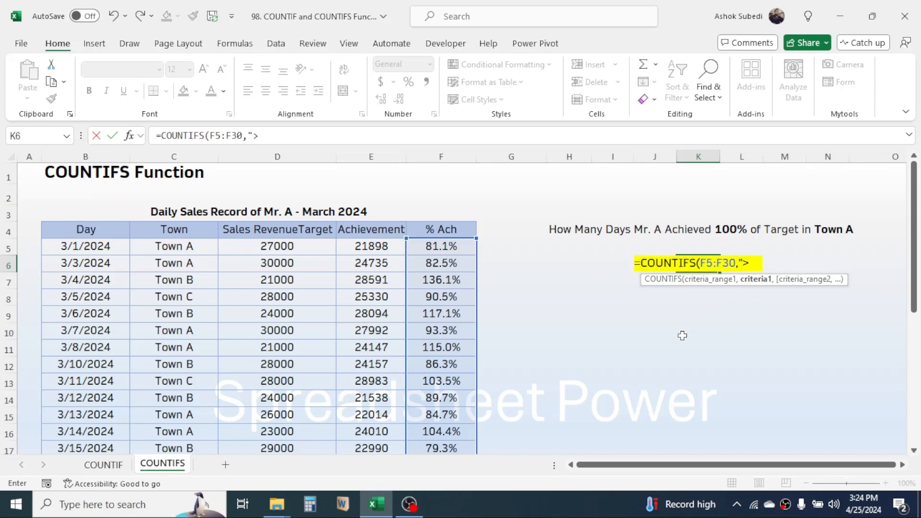
text(100%)
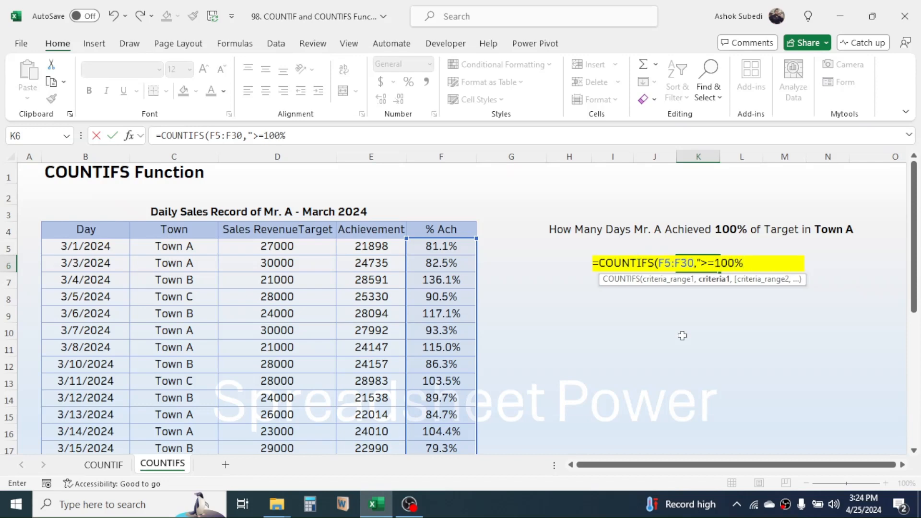
text(",)
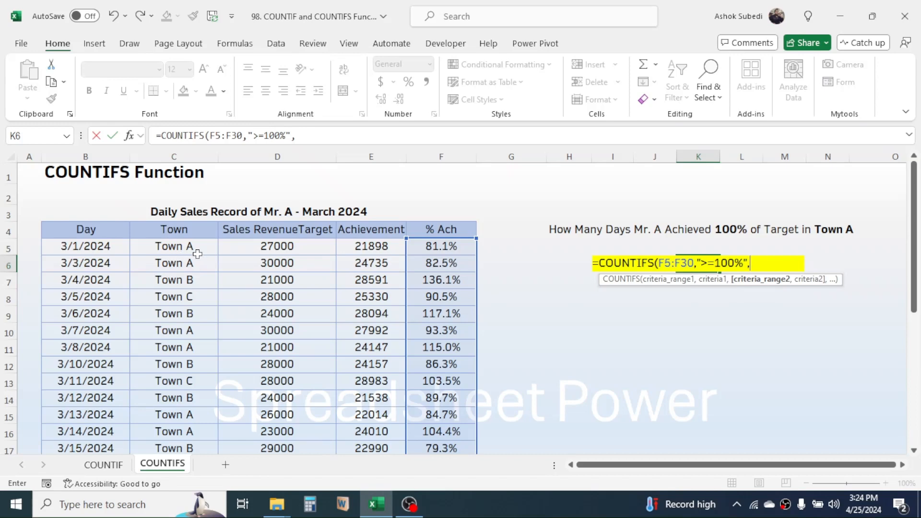
Complete K6's formula with the Town range C5:C30 and criterion "Town A", and check the entered formula
drag(196, 247, 185, 456)
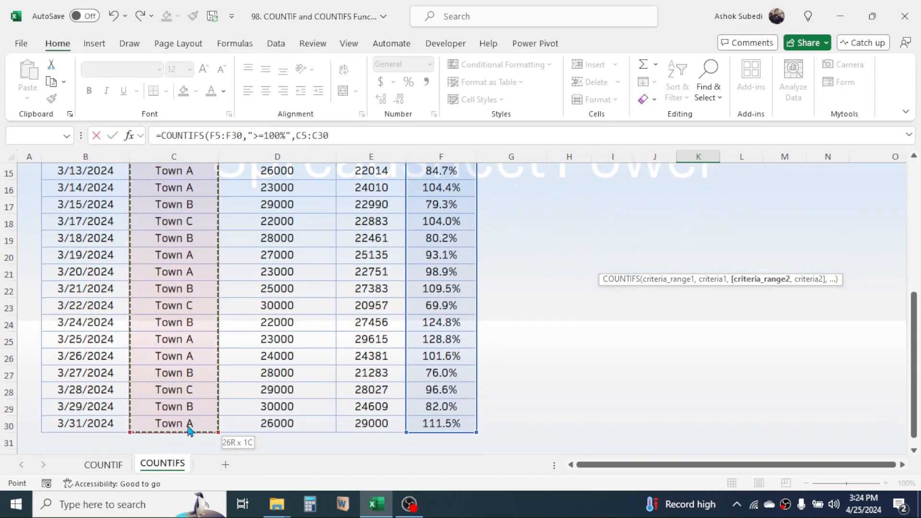
text(,)
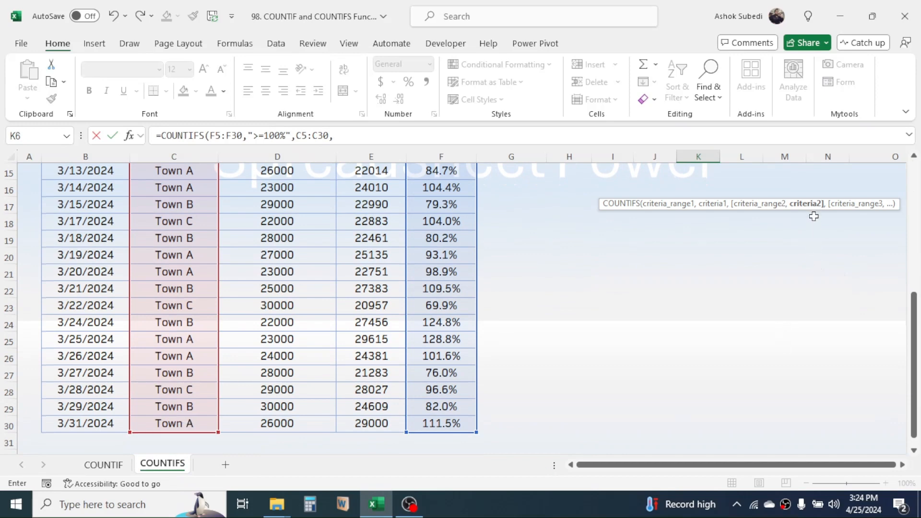
drag(916, 351, 915, 219)
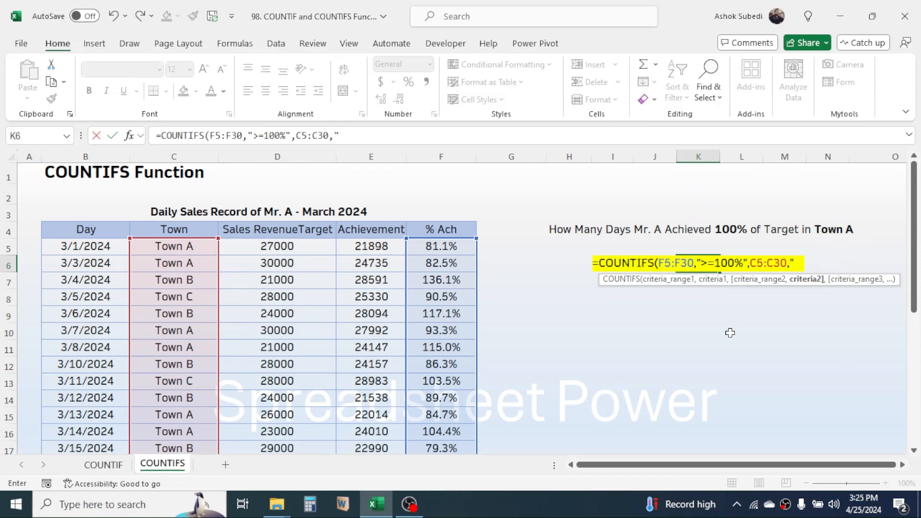
text(Town A)
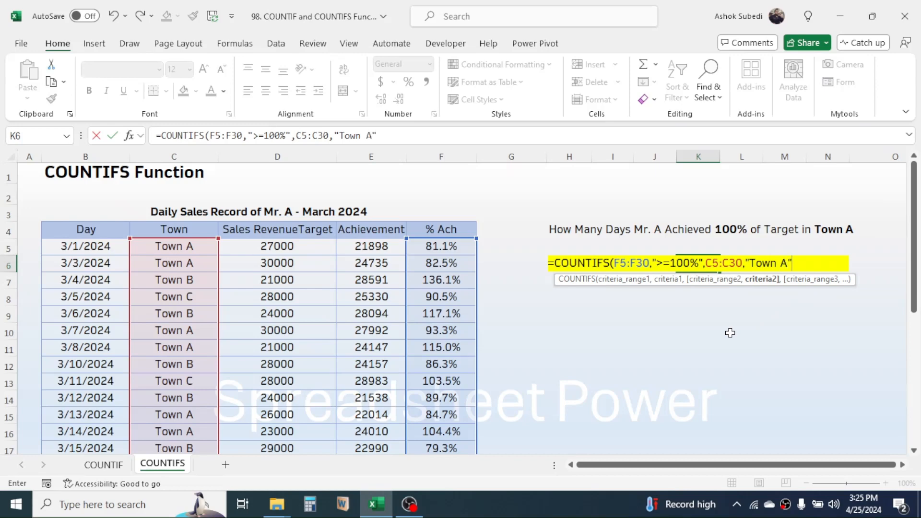
key(shift+F10)
click(802, 264)
text())
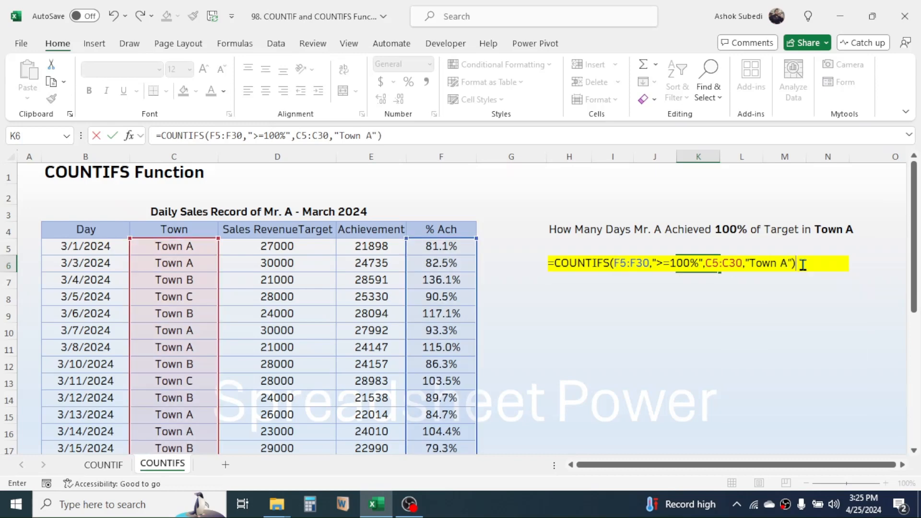
key(Return)
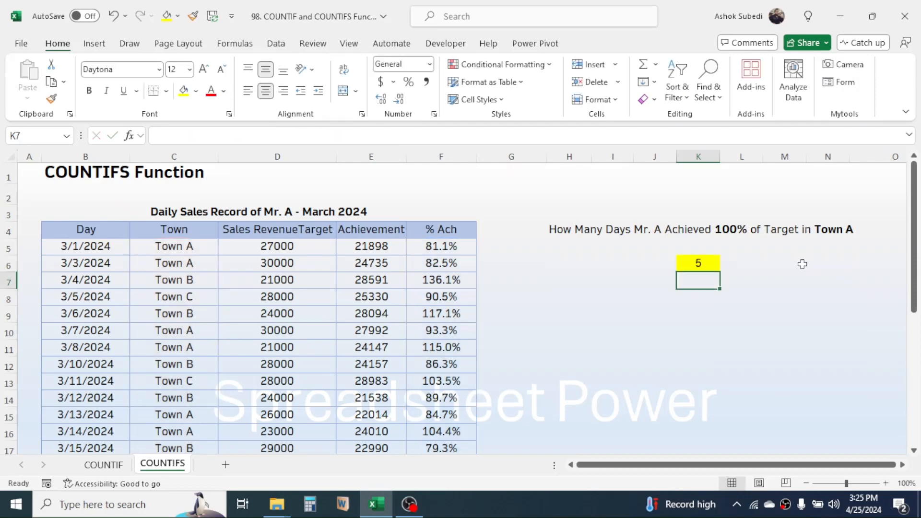
click(700, 261)
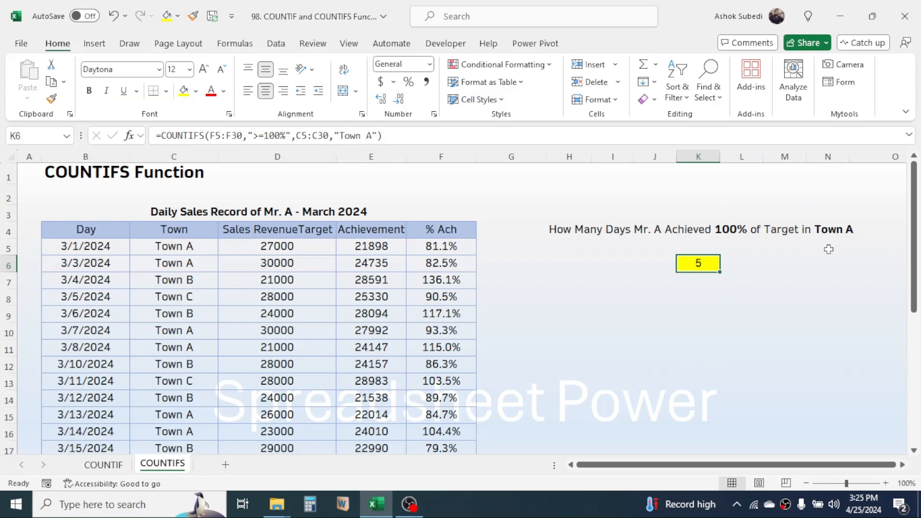
click(661, 331)
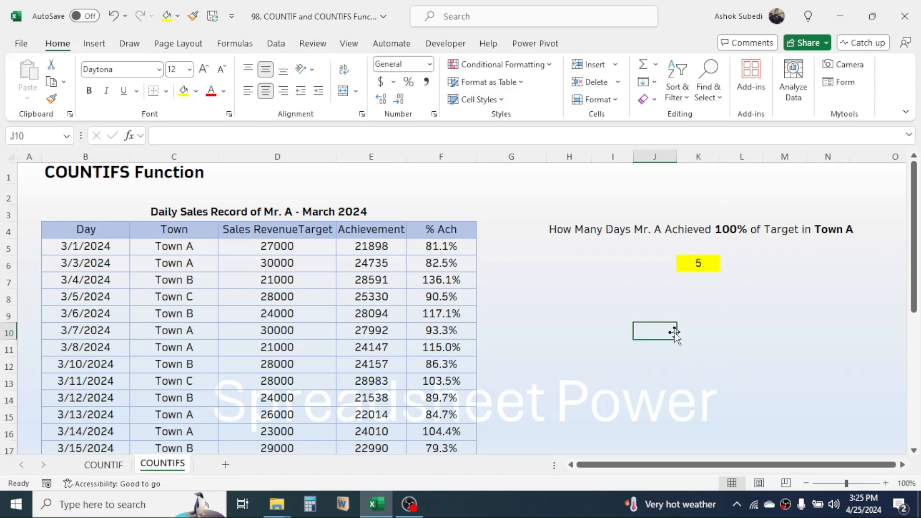